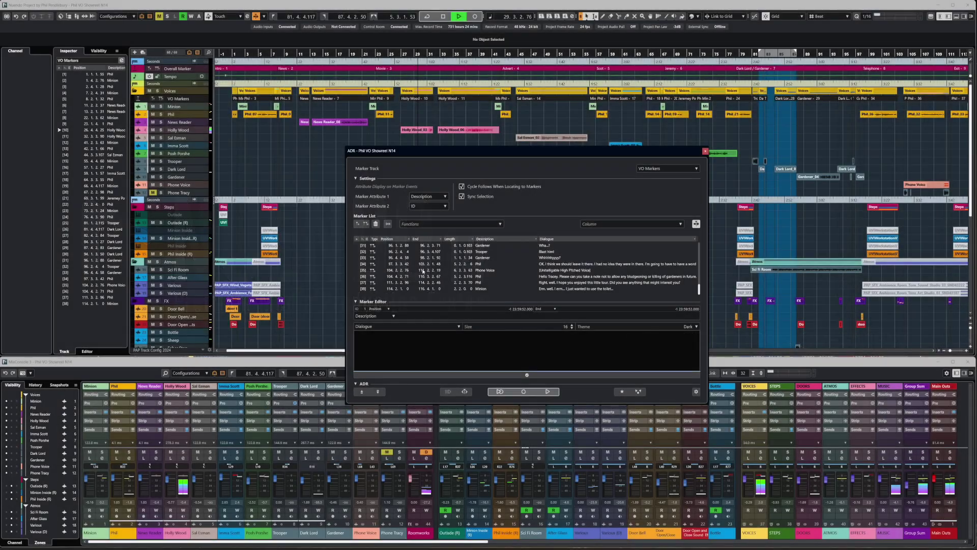
Switch the SuperVision meters from Dark to the Light colour scheme, then reopen their settings.
scroll(422, 271, up, 3)
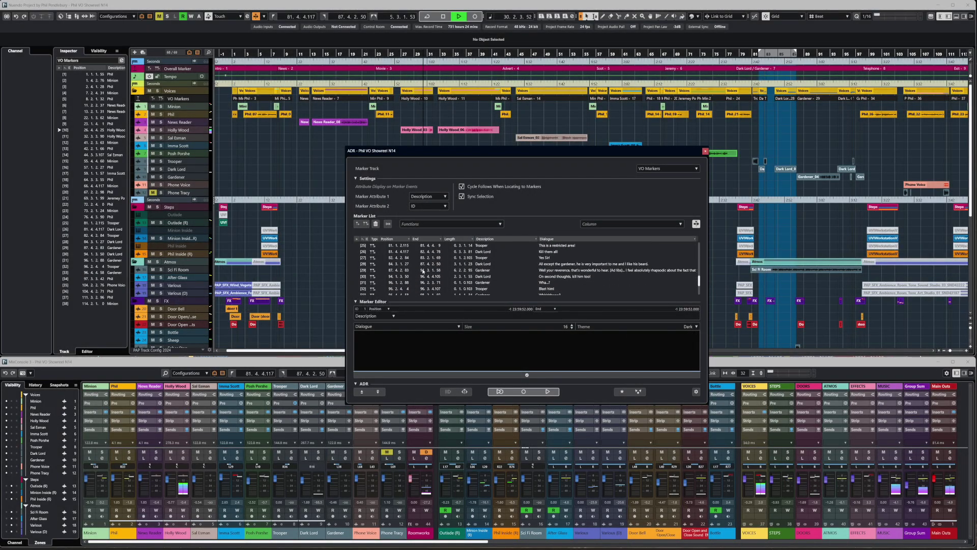
scroll(422, 271, up, 3)
scroll(423, 271, up, 5)
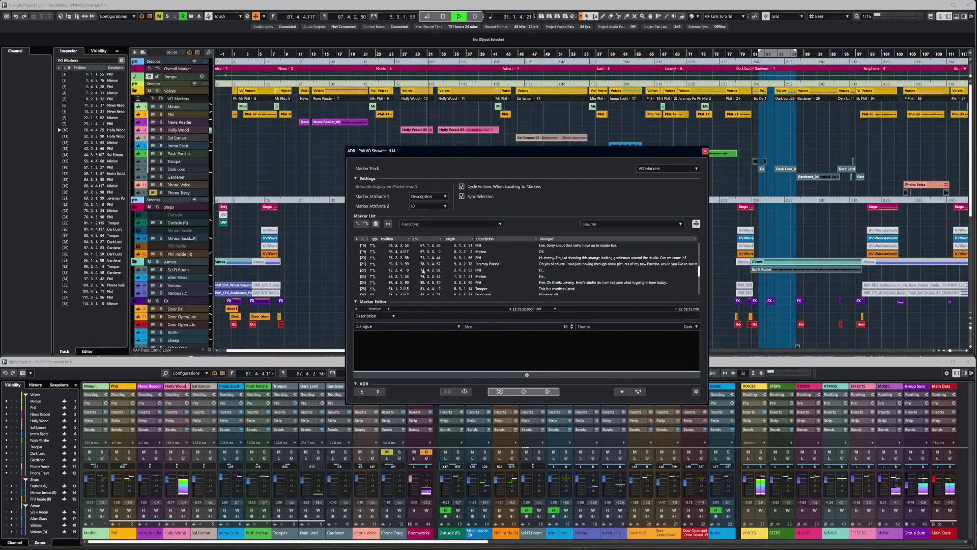
scroll(422, 271, up, 2)
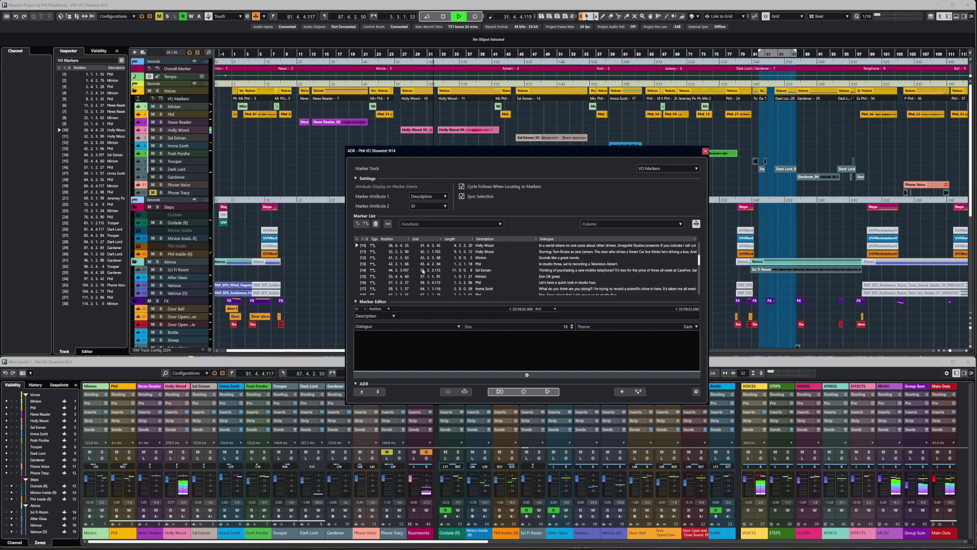
scroll(422, 270, up, 2)
scroll(422, 271, up, 2)
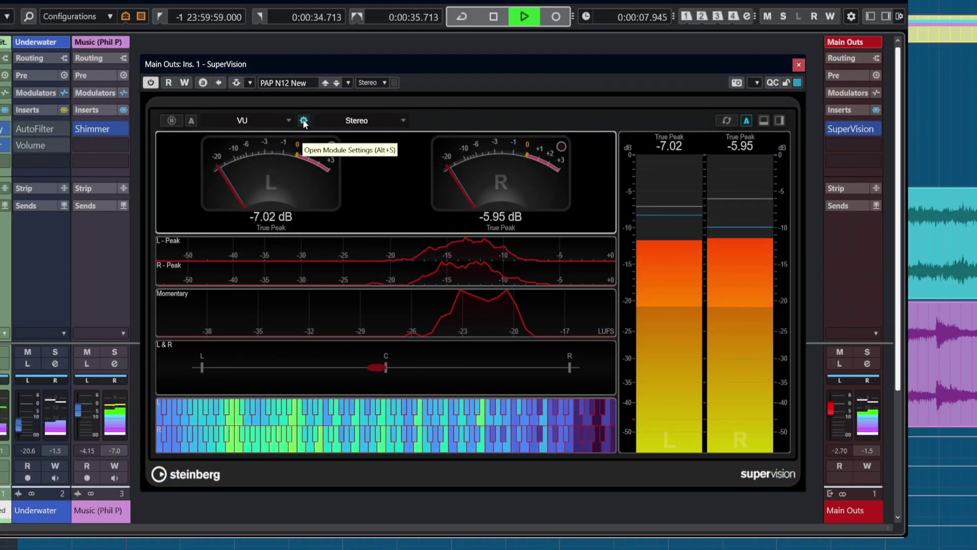
click(304, 121)
click(306, 358)
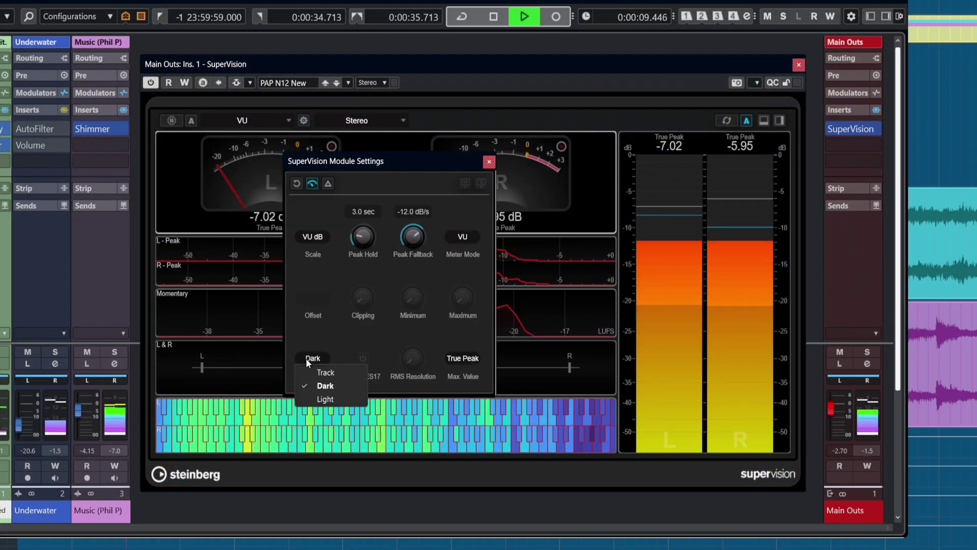
click(325, 399)
click(489, 162)
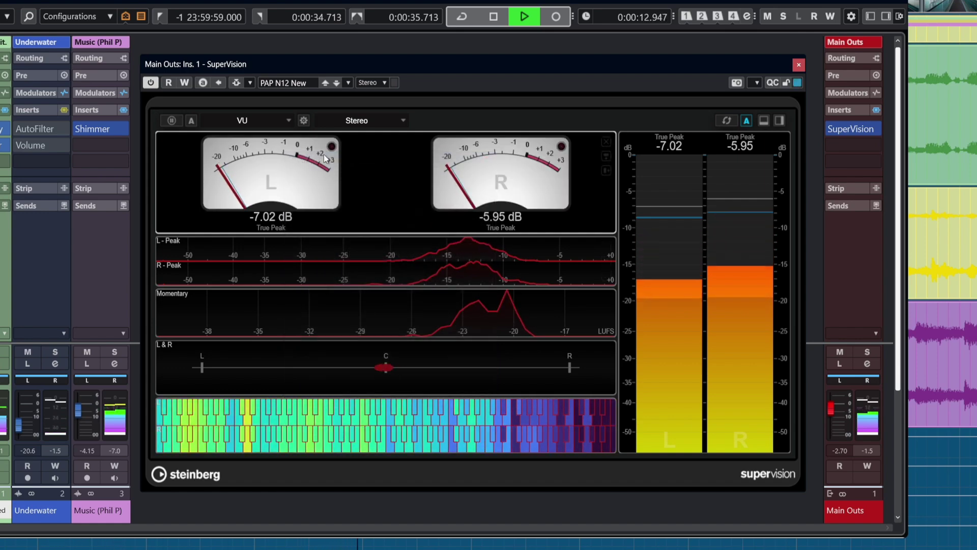
click(305, 120)
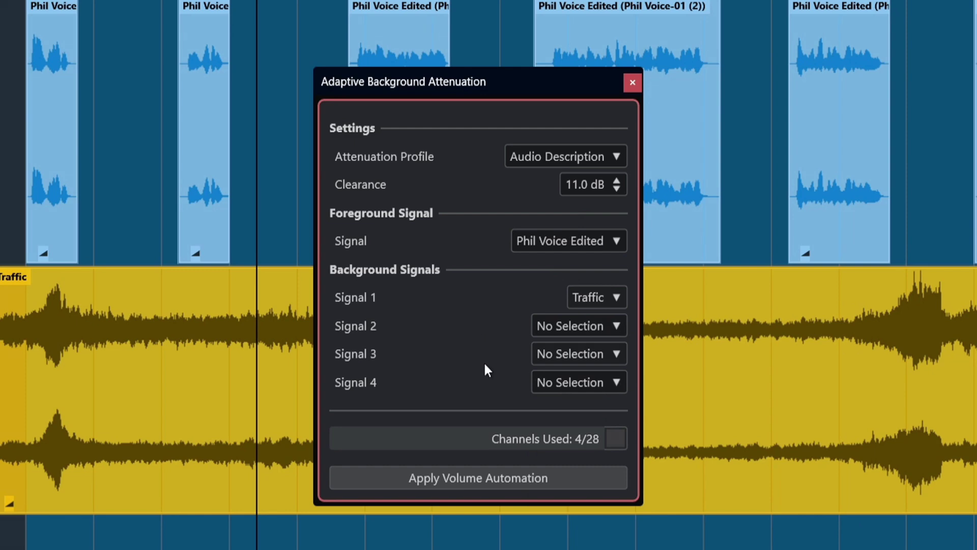
Apply the adaptive attenuation as volume automation so Traffic ducks under Phil Voice Edited.
click(492, 481)
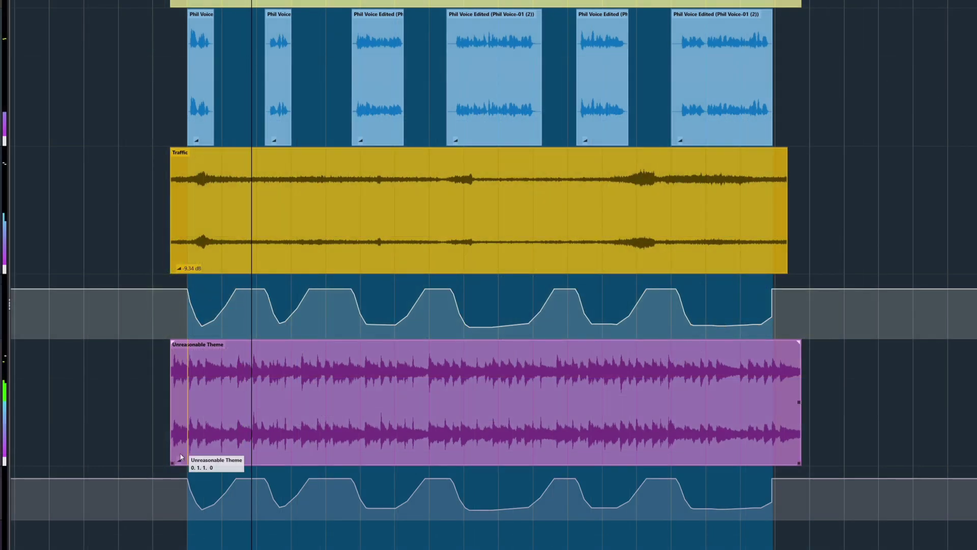
mouse_move(175, 453)
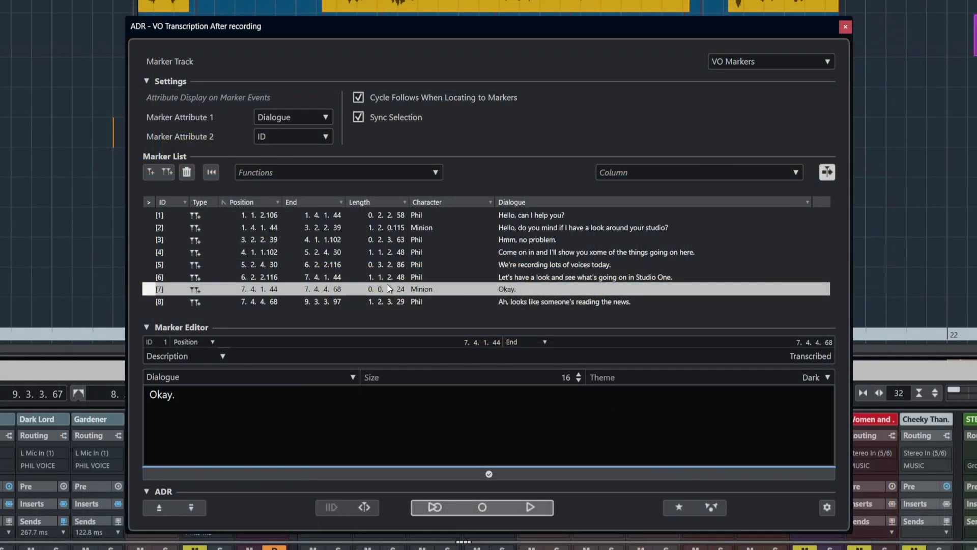
Select markers 1 and 2, choose Accurate mode, and add transcription text to them.
click(318, 215)
click(316, 224)
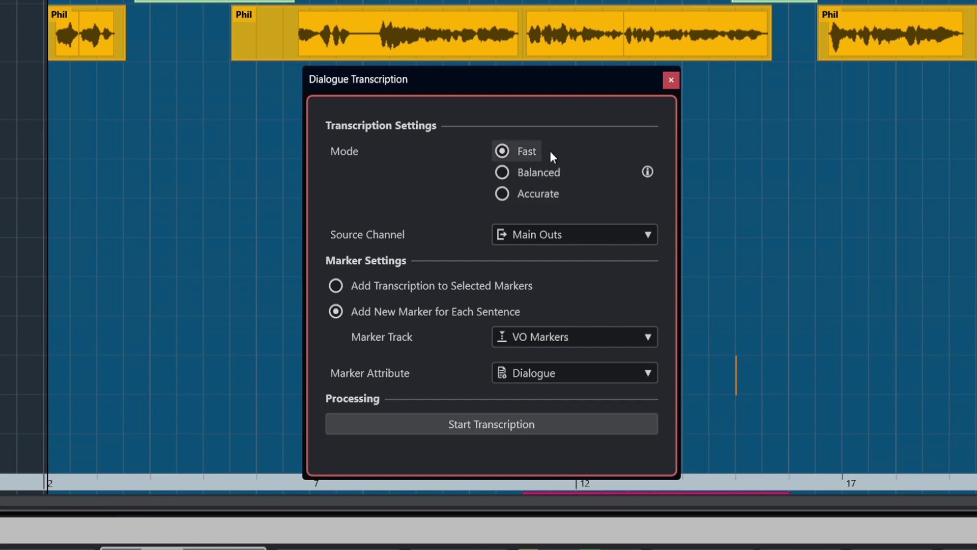
click(541, 174)
click(532, 193)
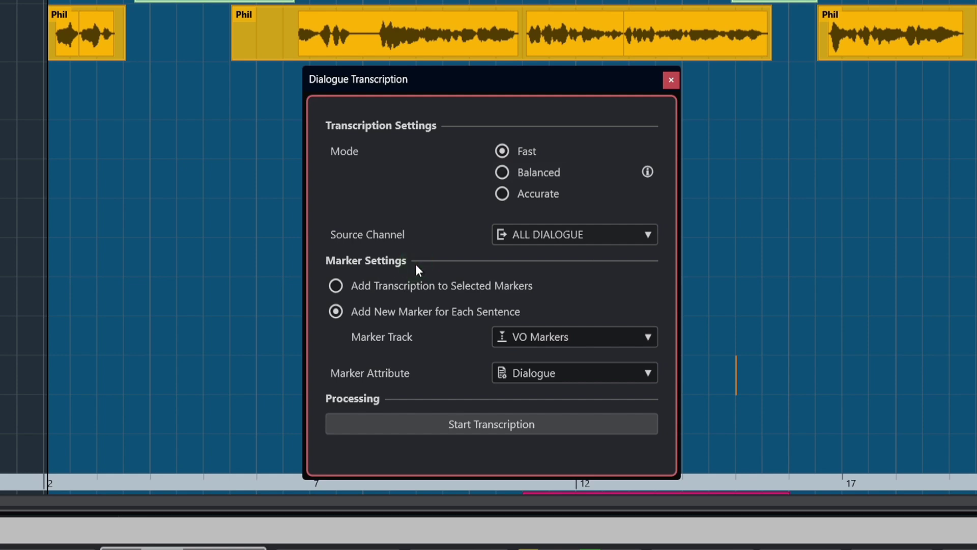
click(400, 286)
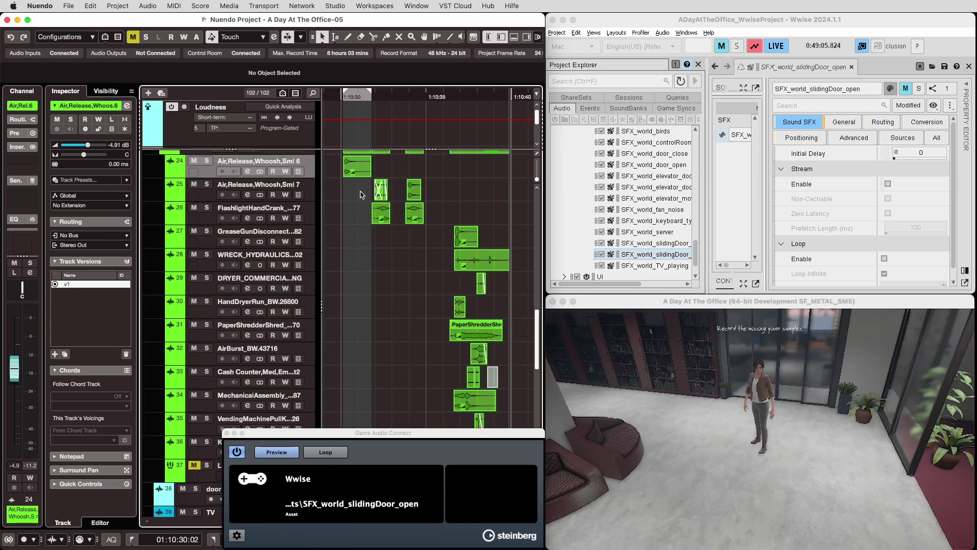
Select the effect clips on tracks 27–36 and walk the game character to the sliding door.
drag(358, 187, 403, 237)
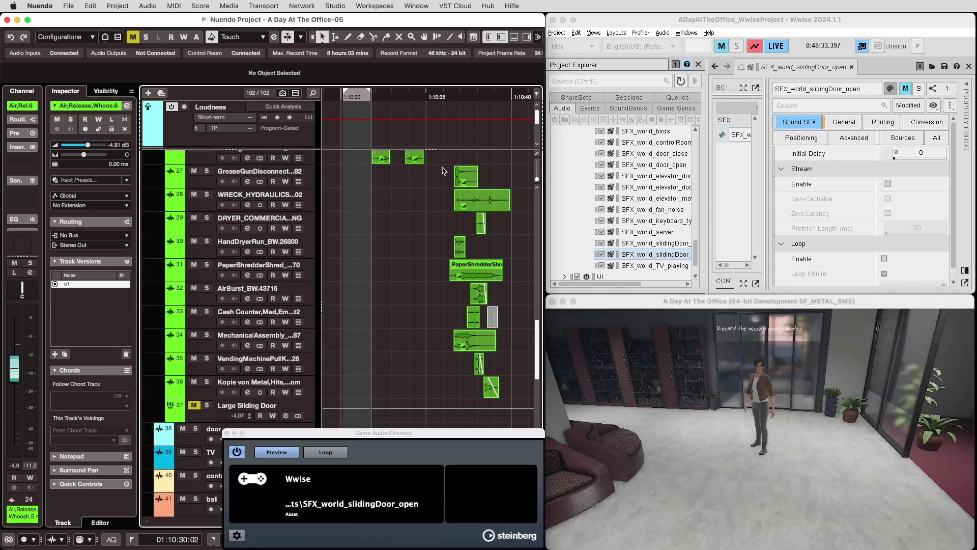
drag(444, 171, 515, 408)
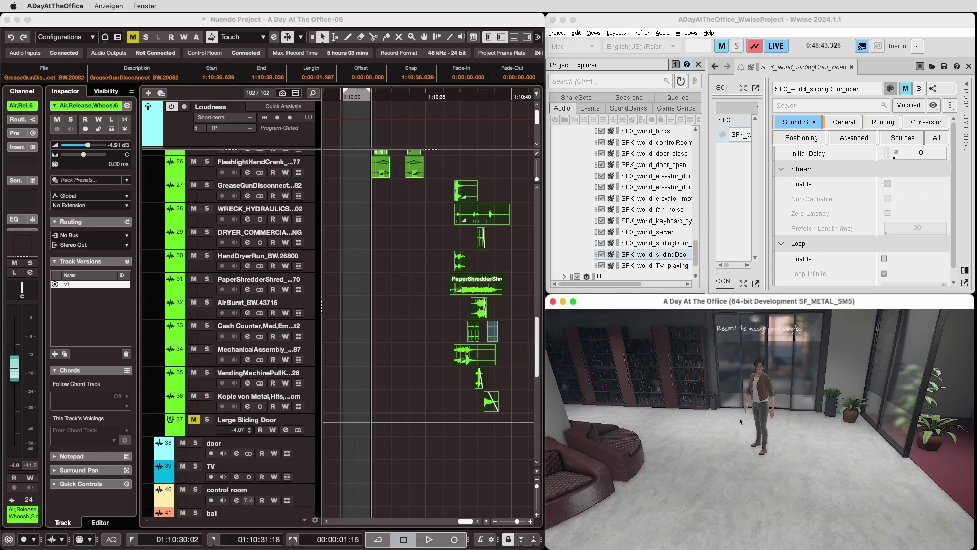
key(w)
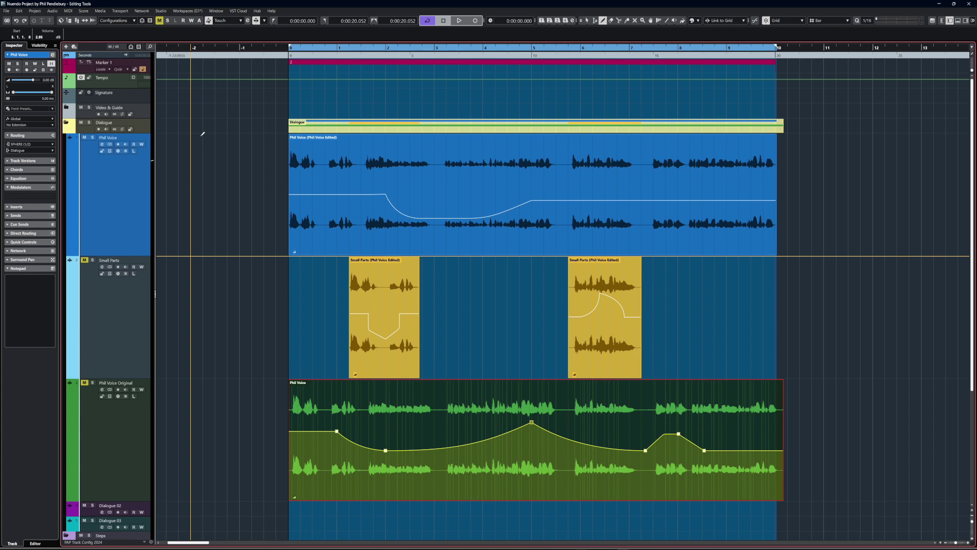
Lower the Phil Voice event's volume to -15.76 dB and curve the last envelope segment.
click(296, 254)
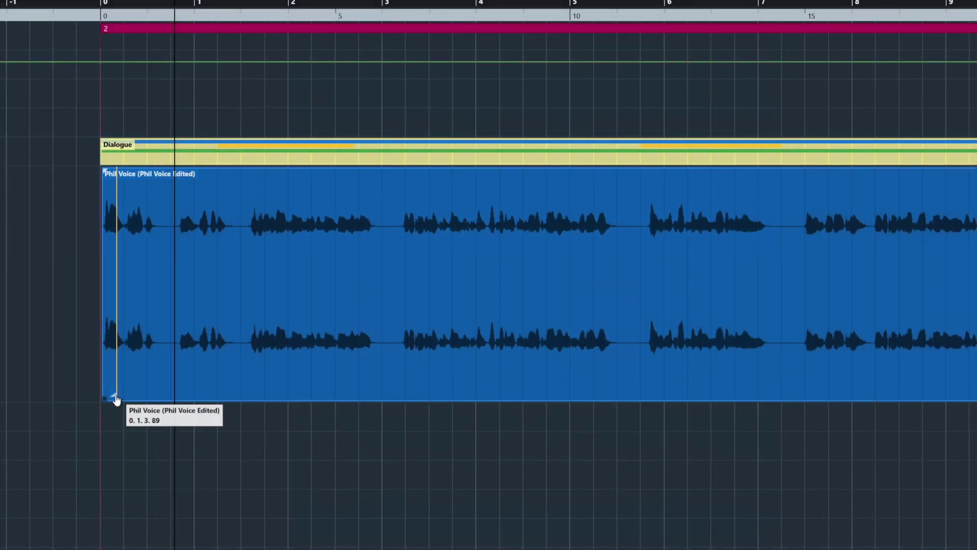
drag(116, 400, 105, 384)
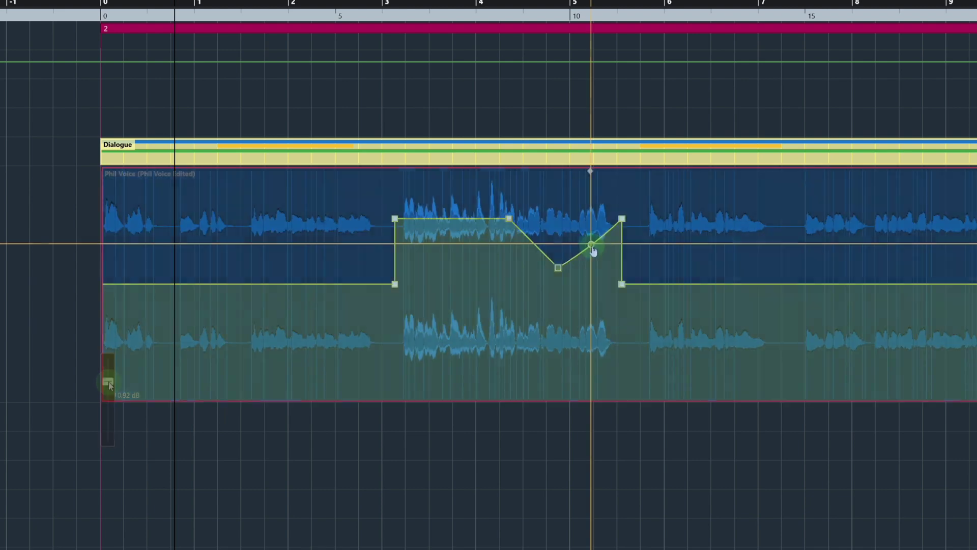
drag(593, 257, 596, 259)
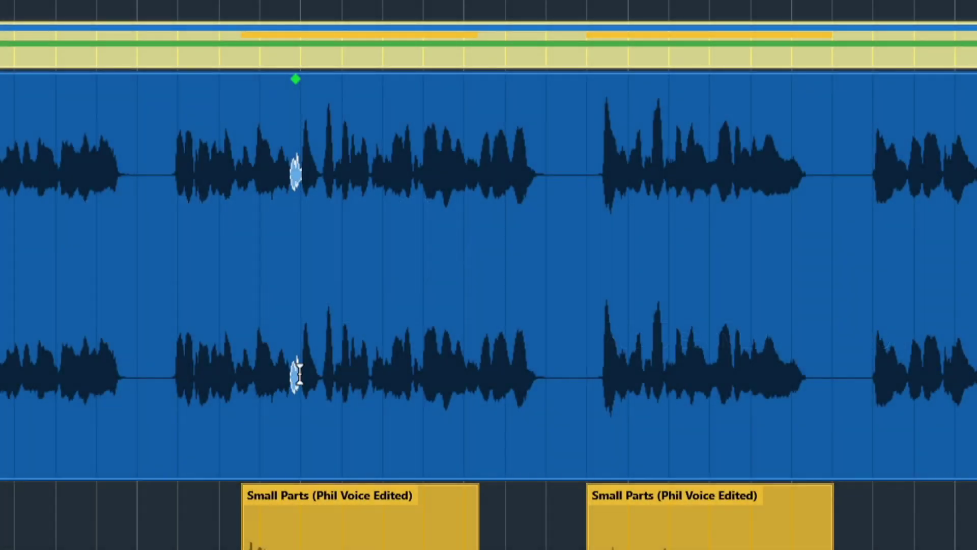
Select a short detected segment of the Phil Voice waveform.
mouse_move(304, 375)
mouse_down()
mouse_move(521, 375)
mouse_move(416, 387)
mouse_move(533, 397)
mouse_move(700, 386)
mouse_up()
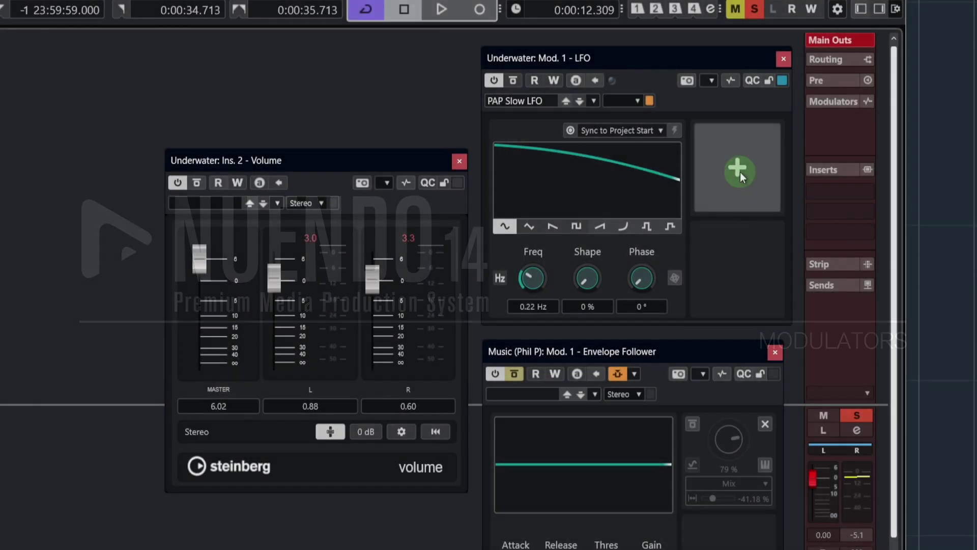
Route the Underwater LFO to Gain, play back, and set Envelope Follower Mix depth to -76.47%.
click(739, 172)
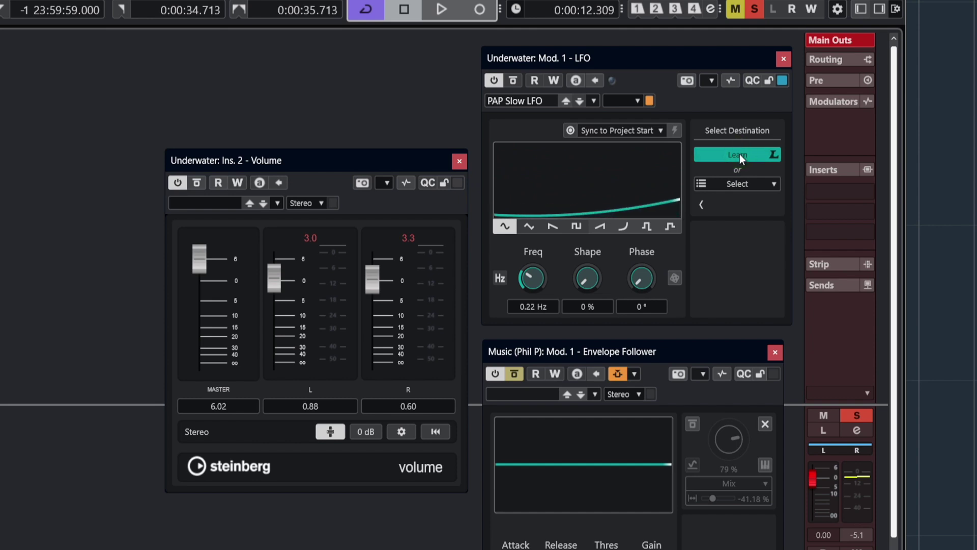
click(194, 263)
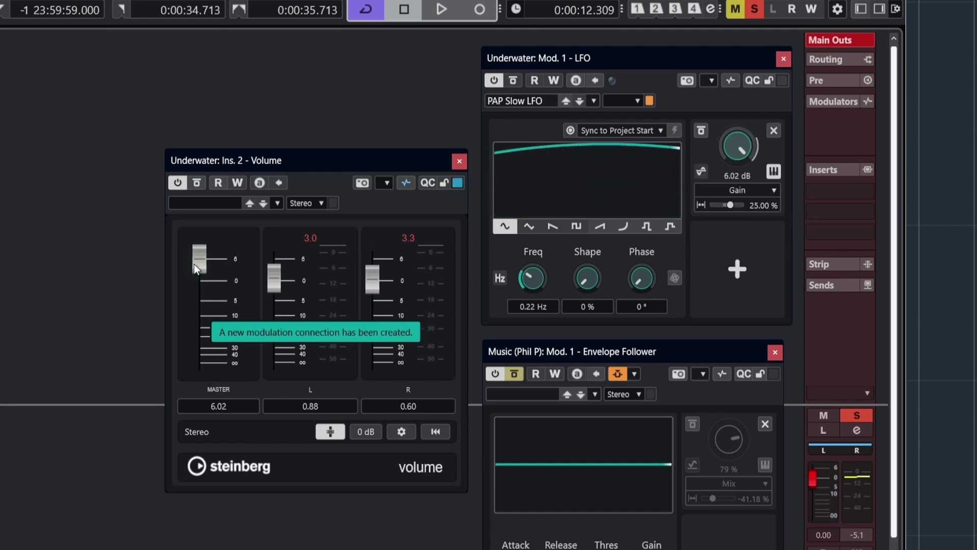
click(773, 131)
click(753, 183)
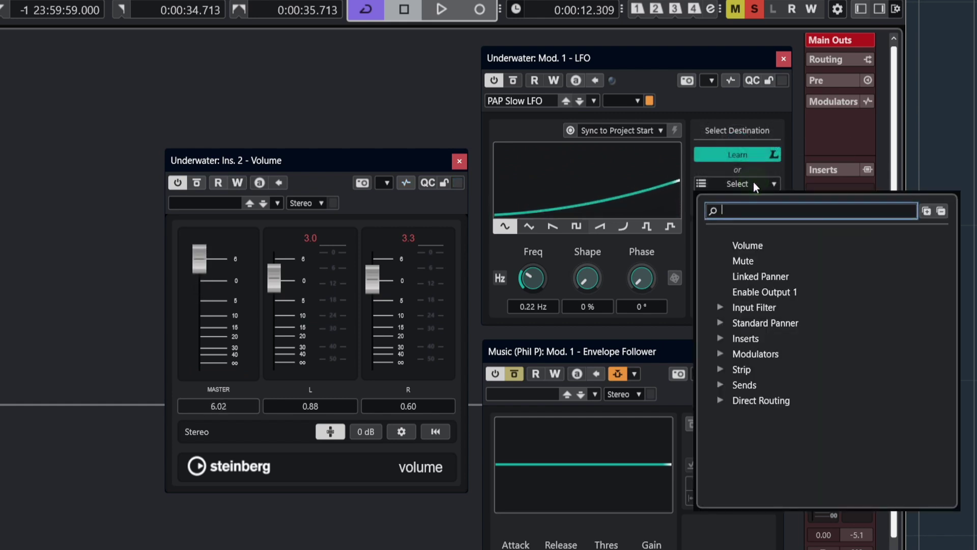
click(792, 419)
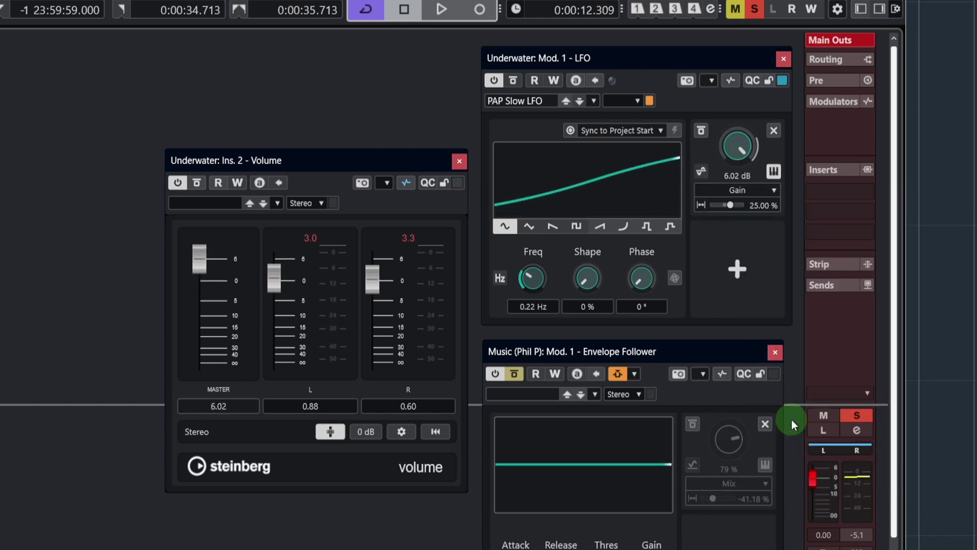
key(space)
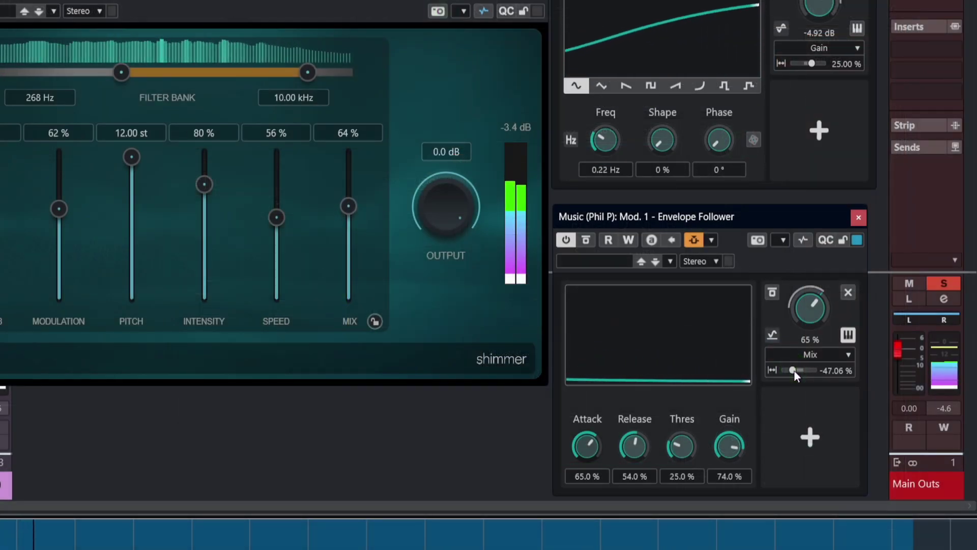
drag(794, 370, 790, 371)
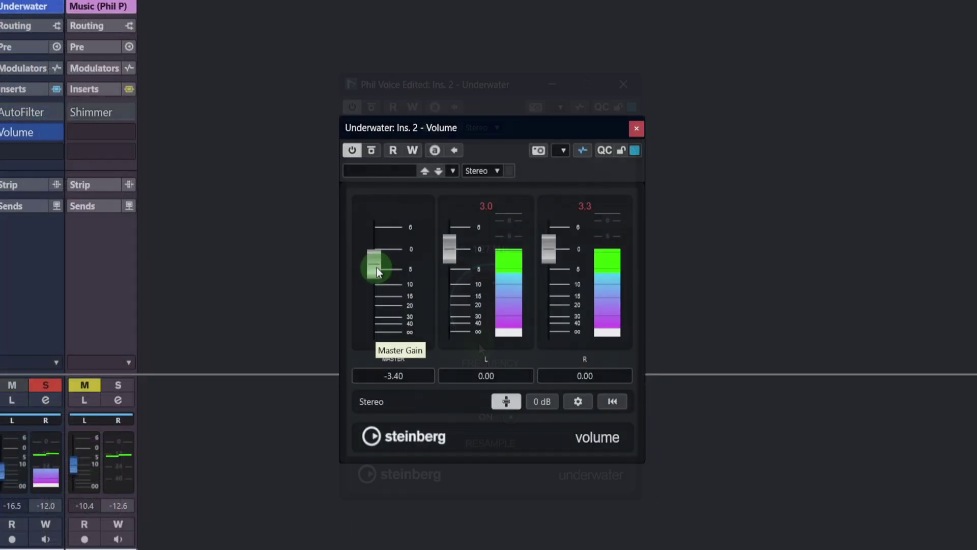
Raise the Master Gain fader in the Underwater Volume plugin.
drag(376, 266, 374, 234)
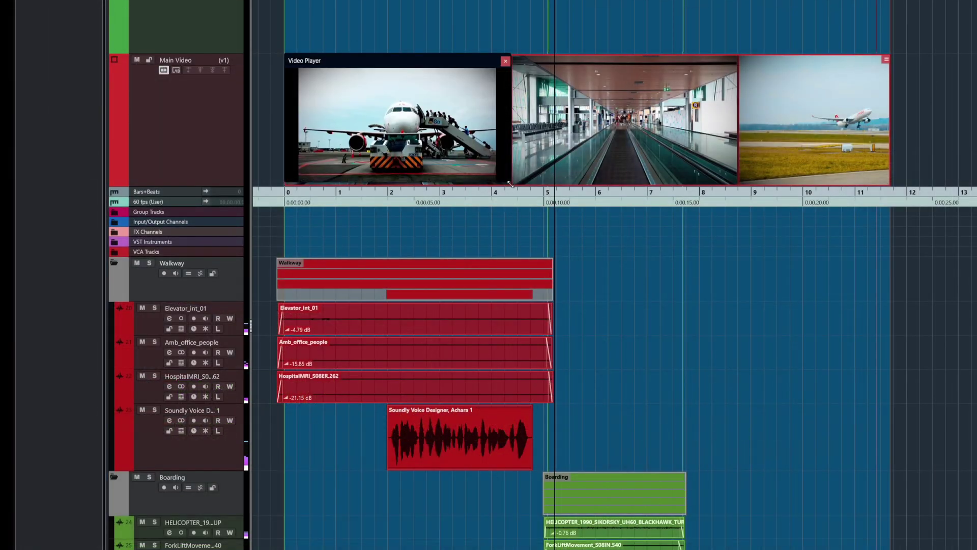
Enlarge the Video Player window and close the SuperVision module settings.
drag(510, 185, 893, 490)
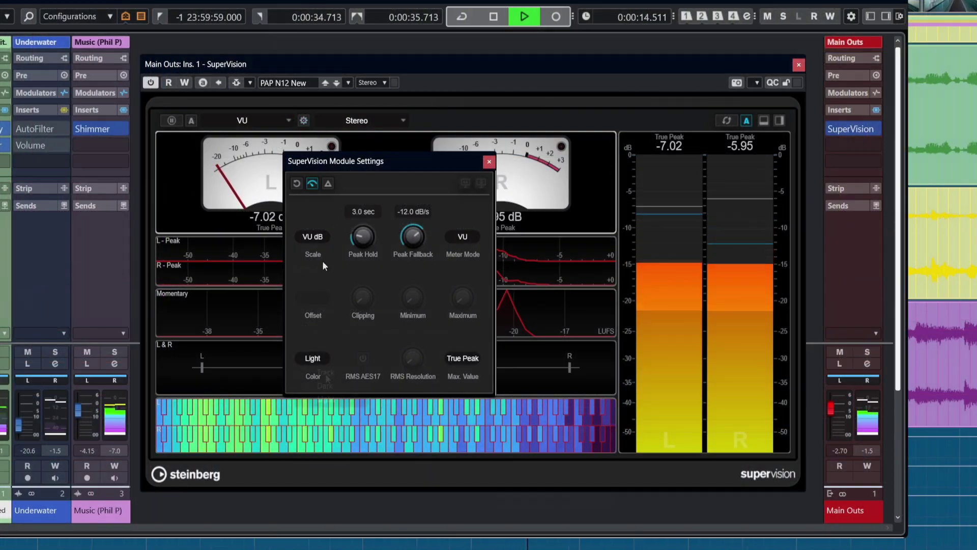
click(489, 161)
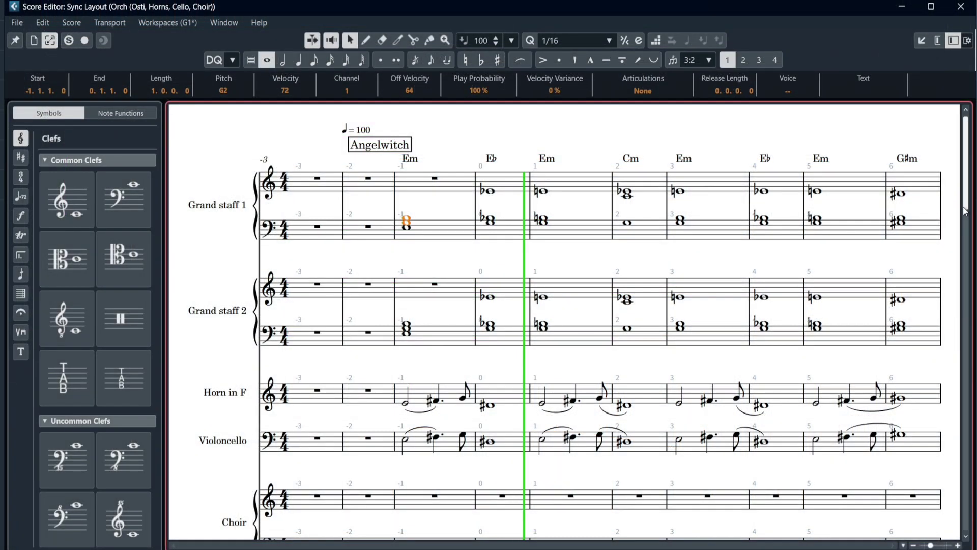
Scroll down through the orchestral score's systems in the Score Editor.
scroll(965, 211, down, 3)
scroll(963, 213, down, 4)
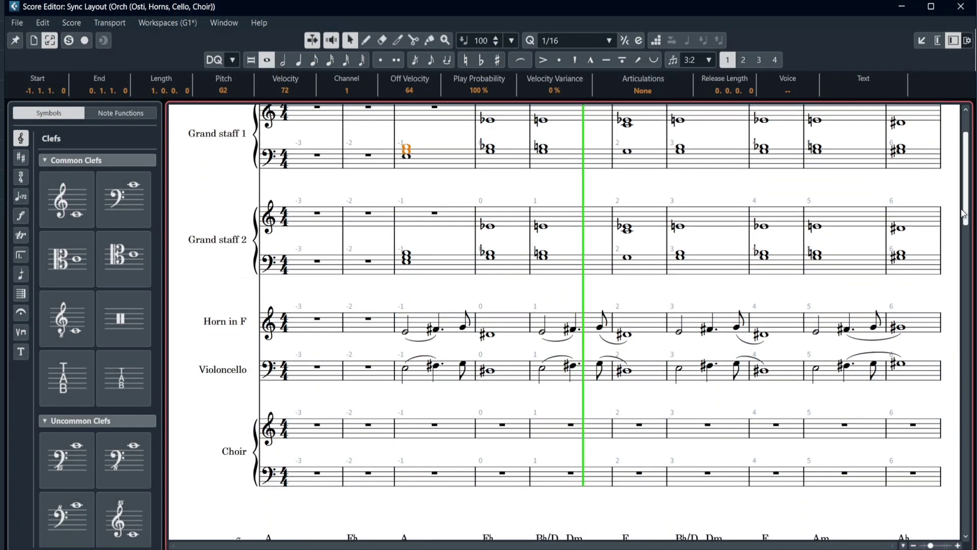
scroll(963, 214, down, 3)
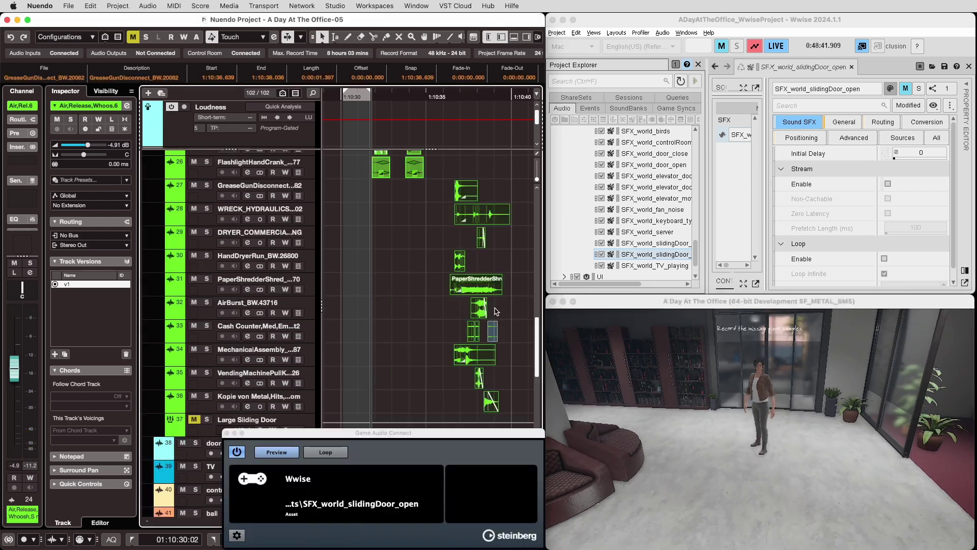
Walk the game character to the sliding door while Nuendo plays soloed effect tracks 26–36.
click(675, 302)
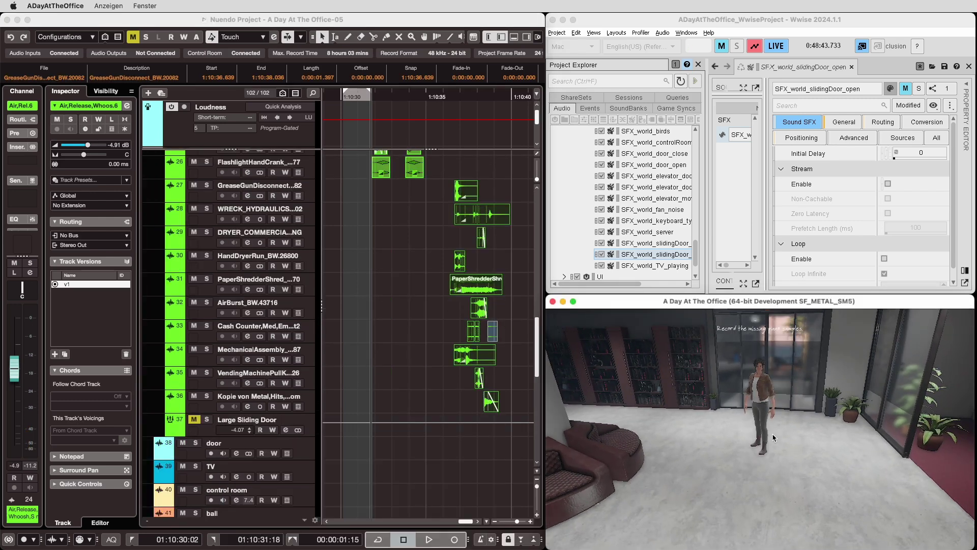
key(w)
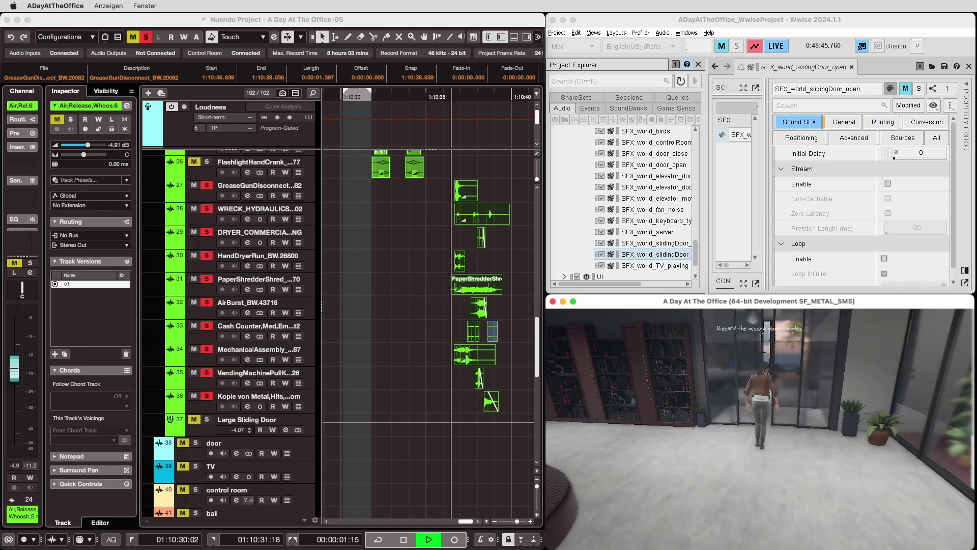